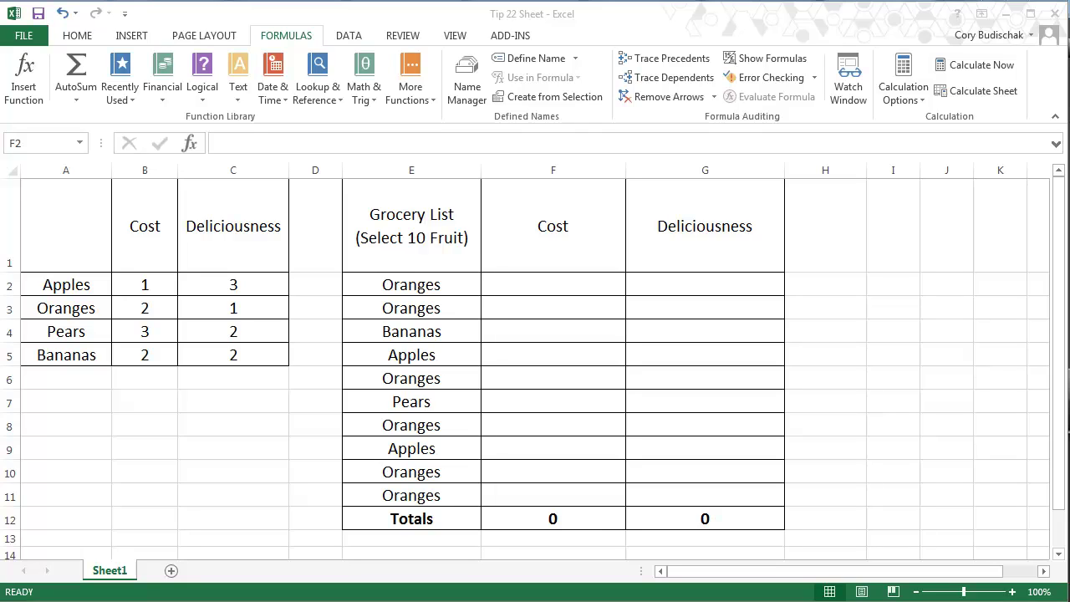
Step: Change the first fruit in E2 from Oranges to Apples using its dropdown
left_click(437, 284)
left_click(489, 287)
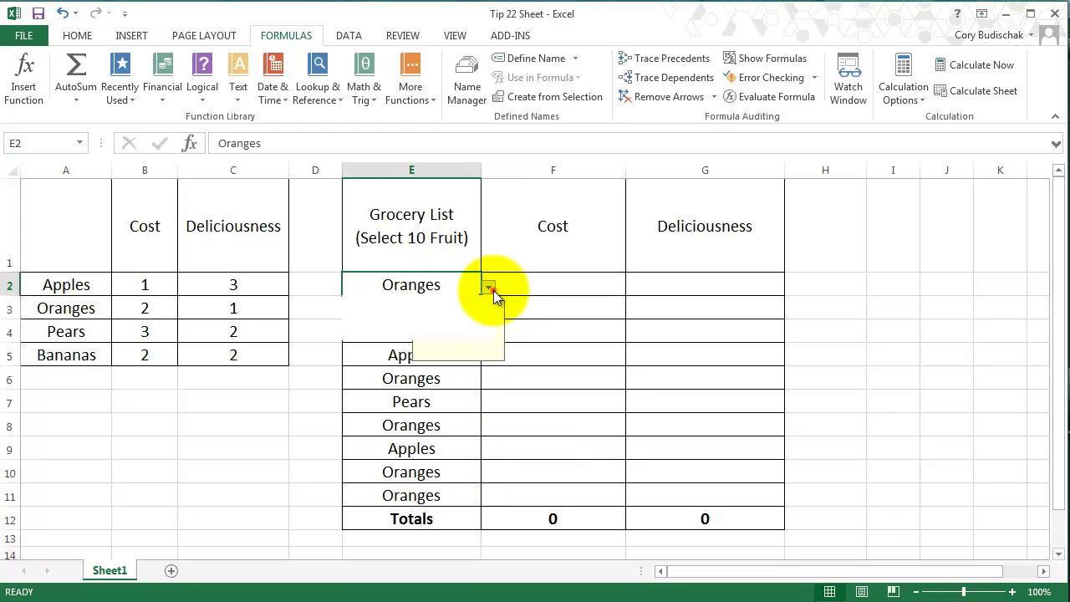
left_click(381, 302)
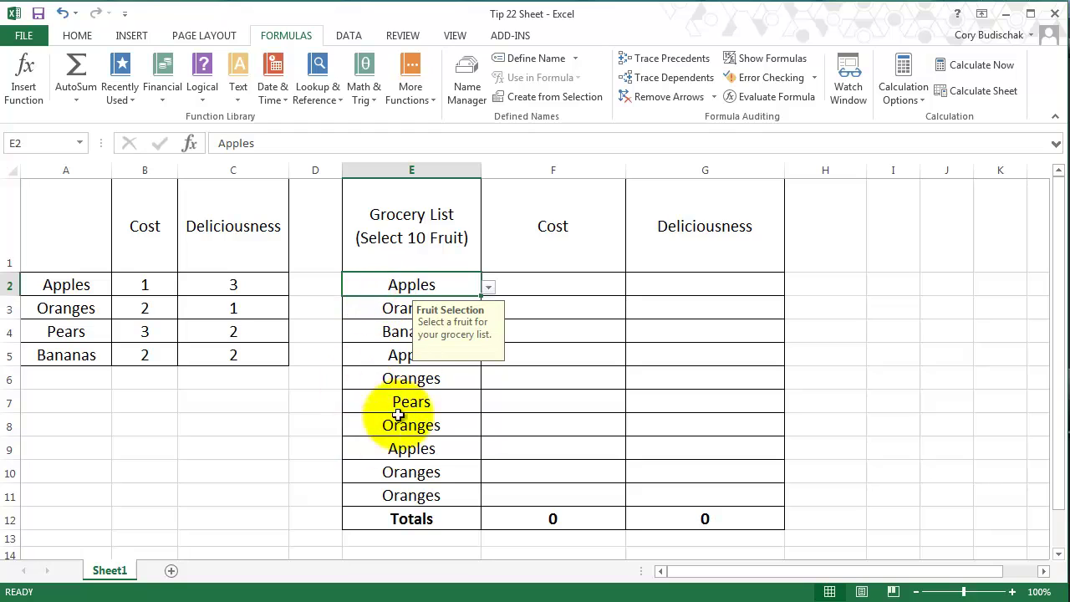
Step: Select the Pears entry, then the empty Cost and Deliciousness cells of the list
left_click(388, 408)
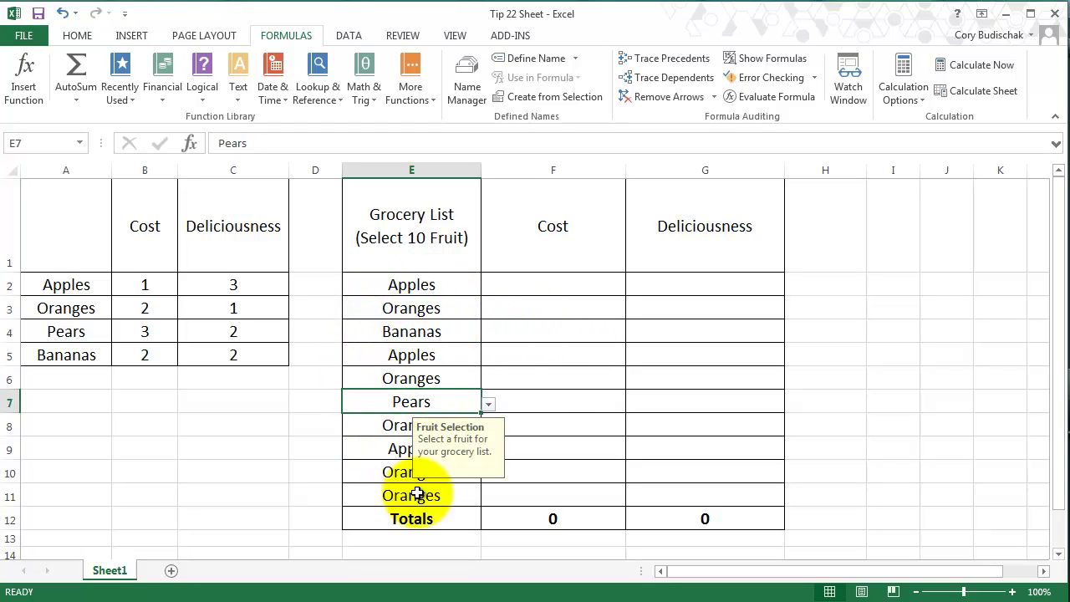
left_click_drag(556, 288, 547, 502)
left_click_drag(732, 283, 728, 495)
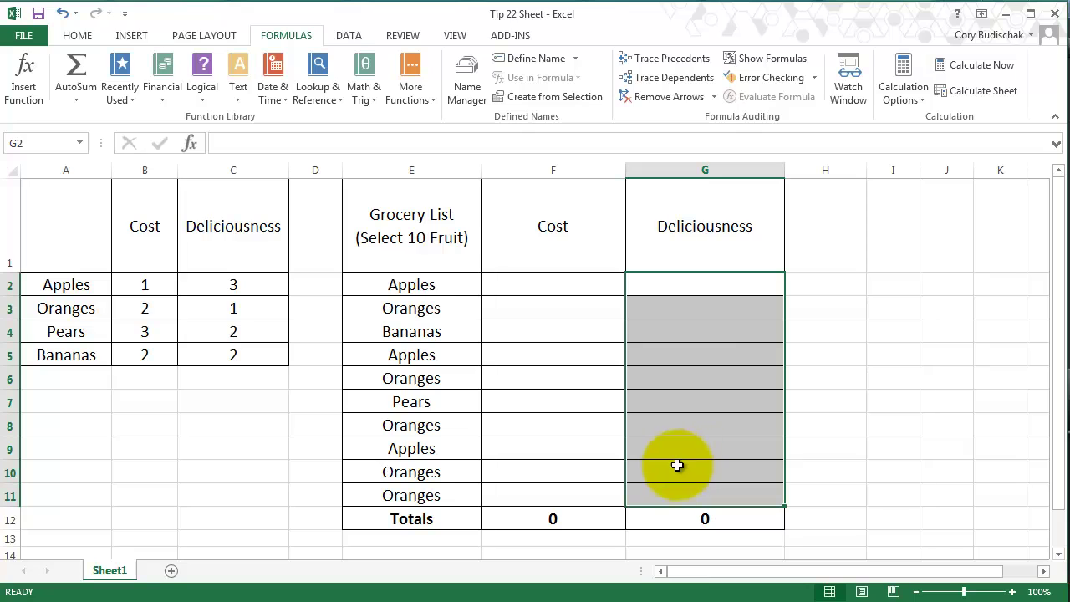
Step: Insert a VLOOKUP function into F2 from the Lookup & Reference functions
left_click(546, 290)
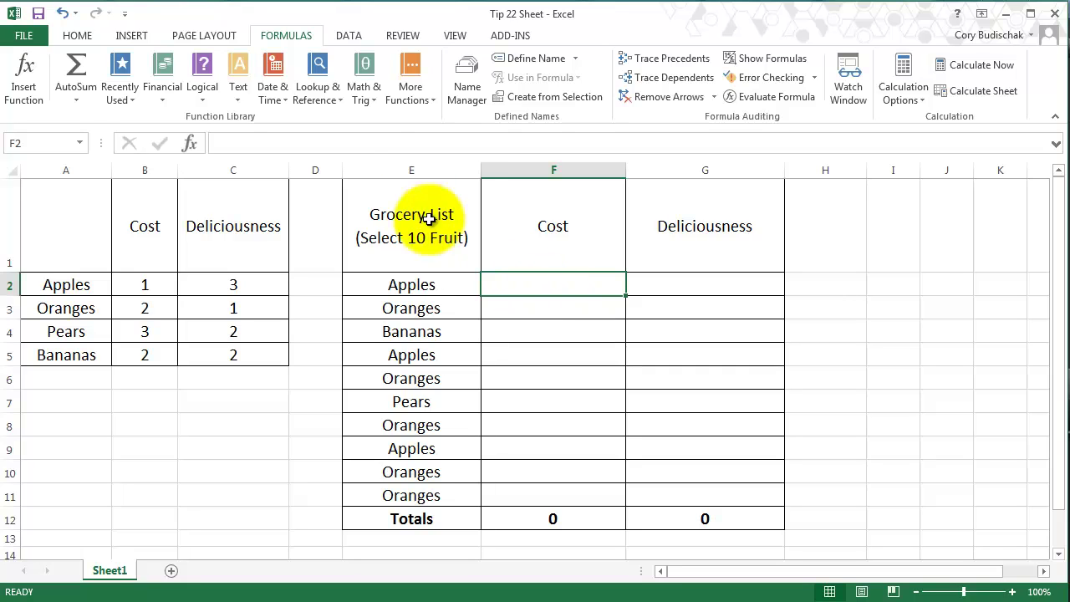
left_click(325, 90)
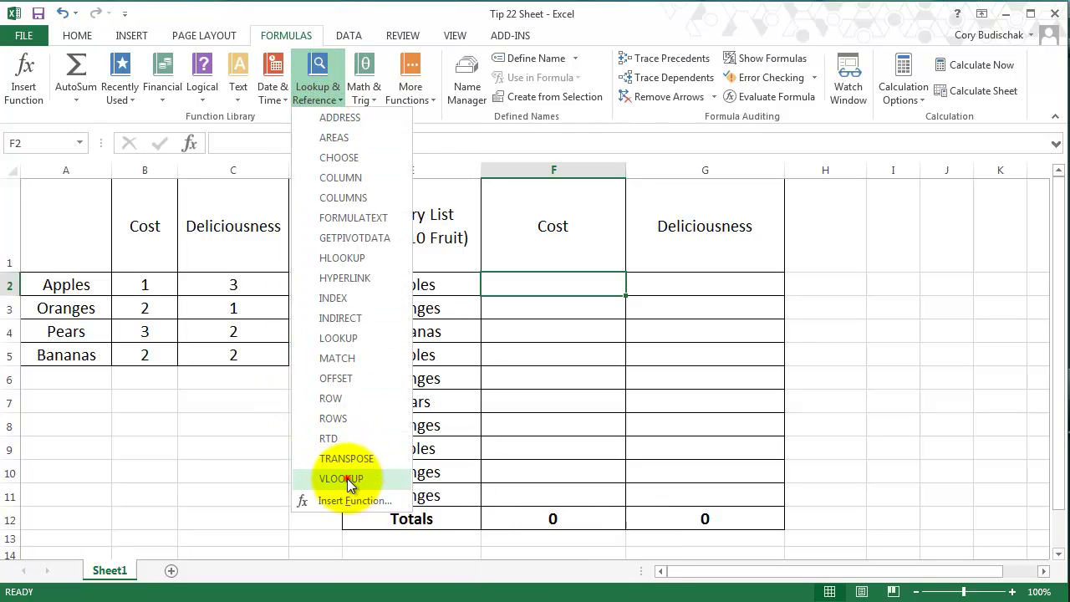
left_click(347, 478)
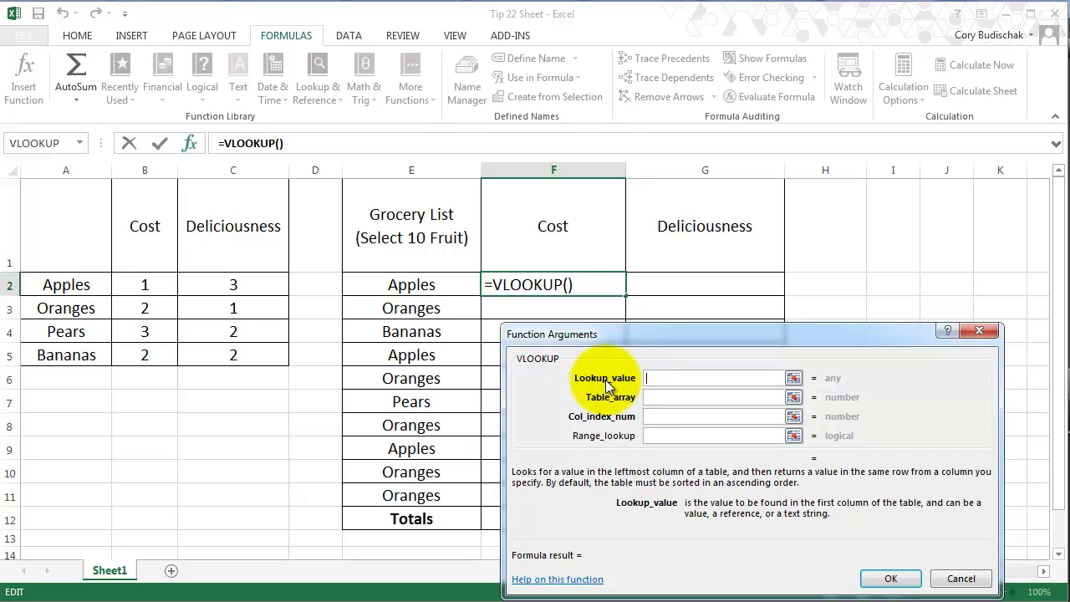
Step: Set the VLOOKUP Lookup_value to E2 and Table_array to A2:C5
left_click(437, 285)
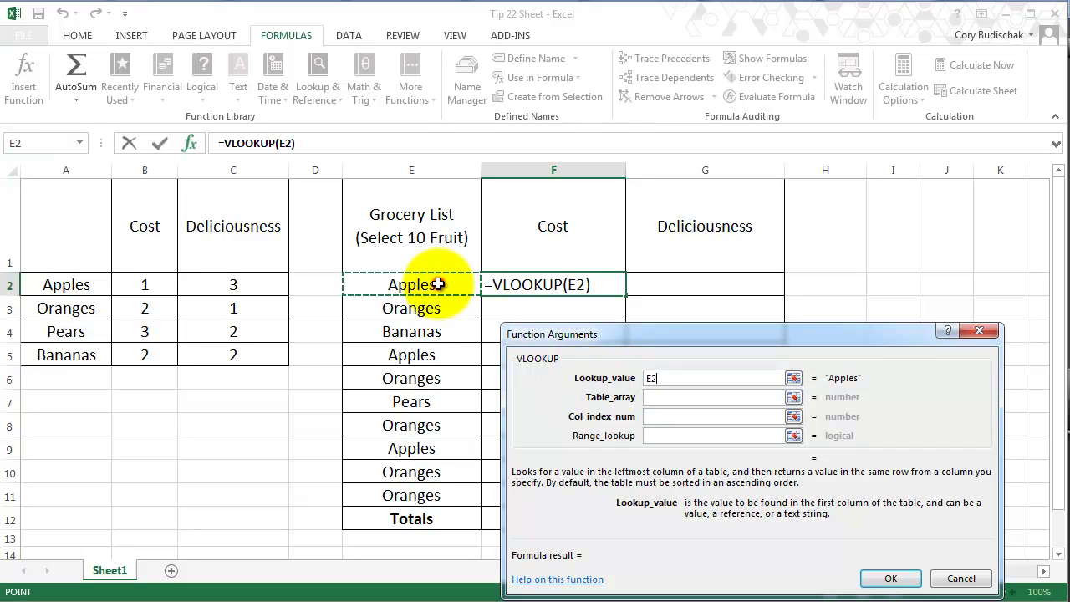
left_click(673, 398)
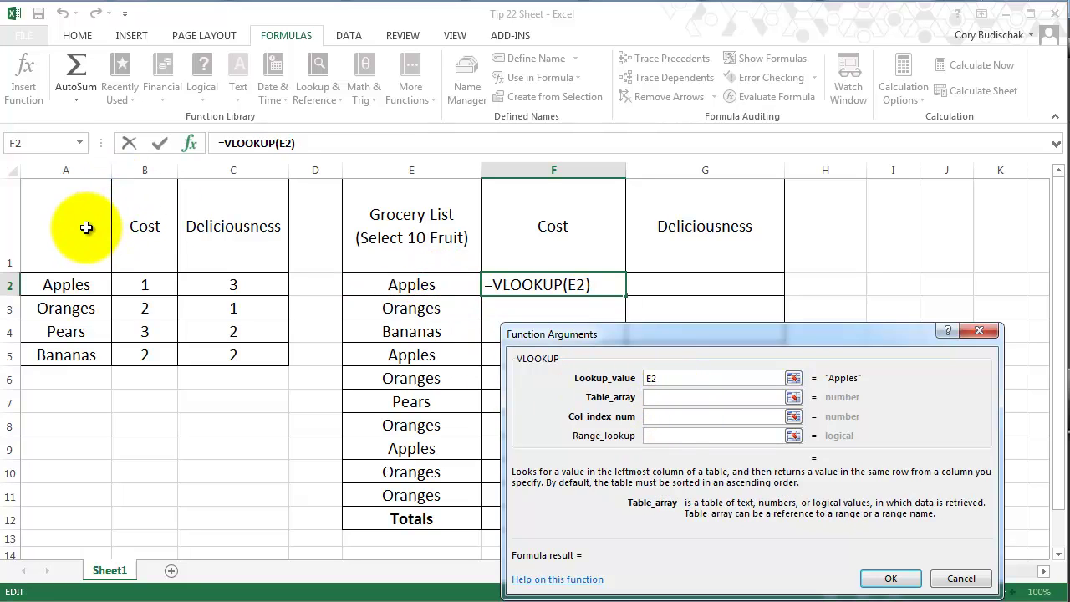
left_click_drag(86, 227, 146, 287)
left_click_drag(73, 281, 215, 346)
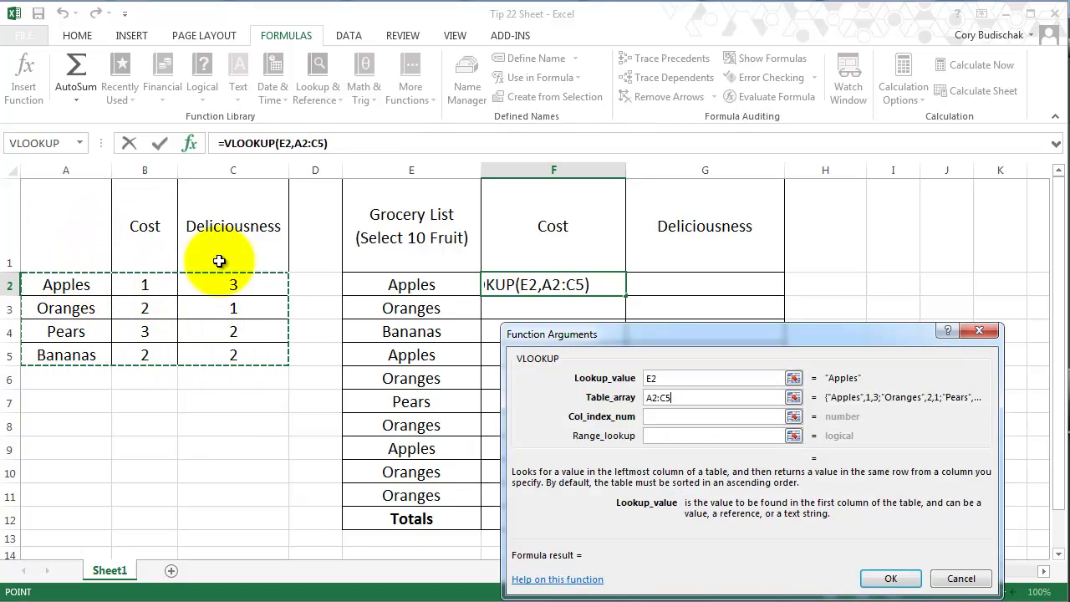
left_click(654, 418)
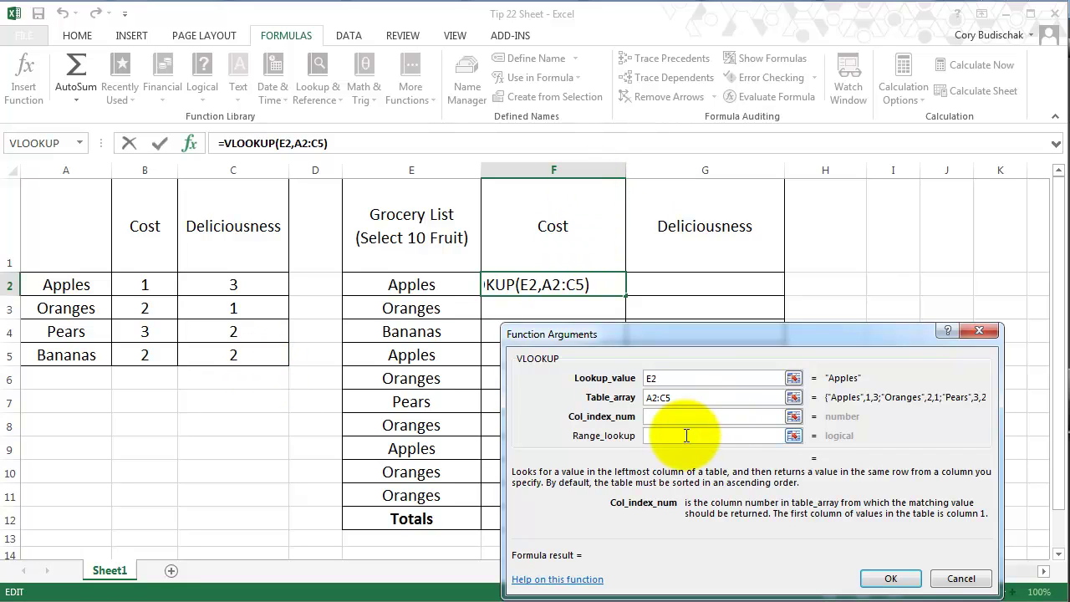
Step: Enter column index 2 and Range_lookup FALSE, then confirm so F2 shows 1
type("2")
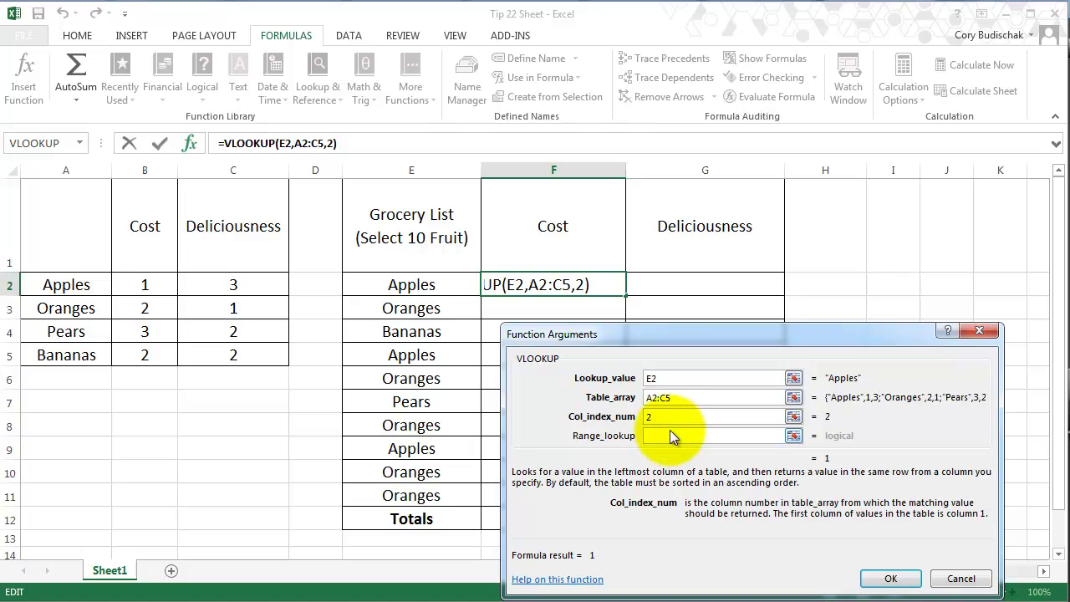
left_click(672, 437)
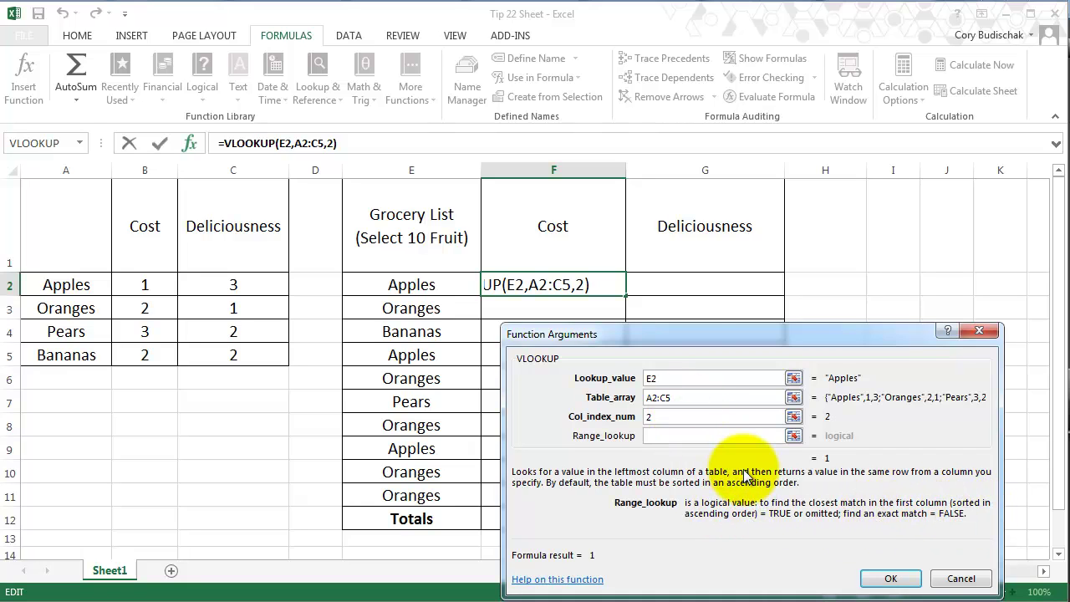
type("FALSE")
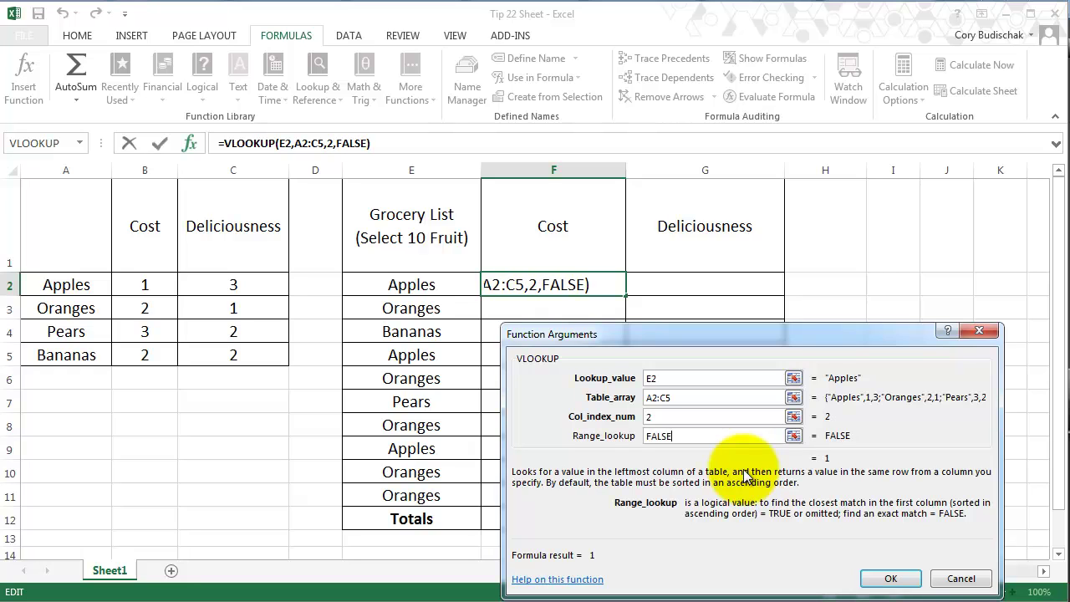
key("Return")
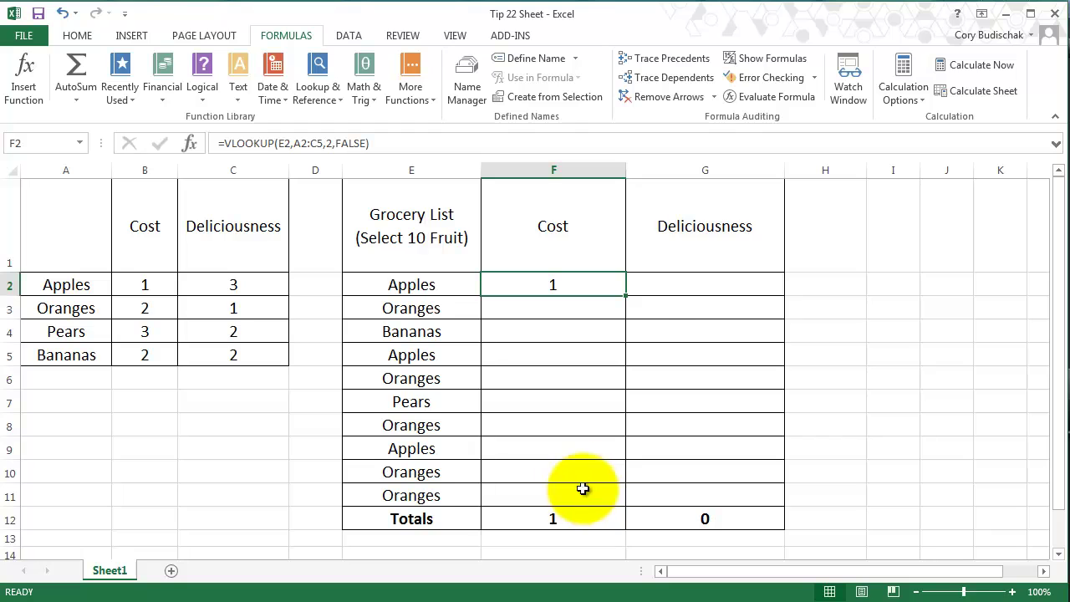
Step: Fill the Cost VLOOKUP down to F11 and inspect F2's formula
left_click_drag(627, 298, 605, 497)
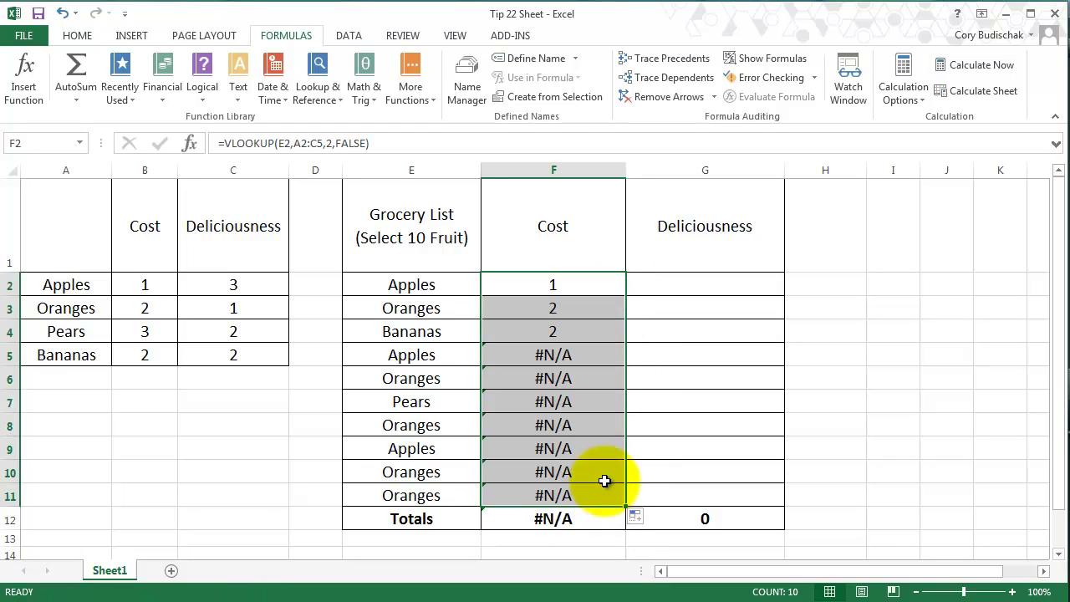
left_click(580, 283)
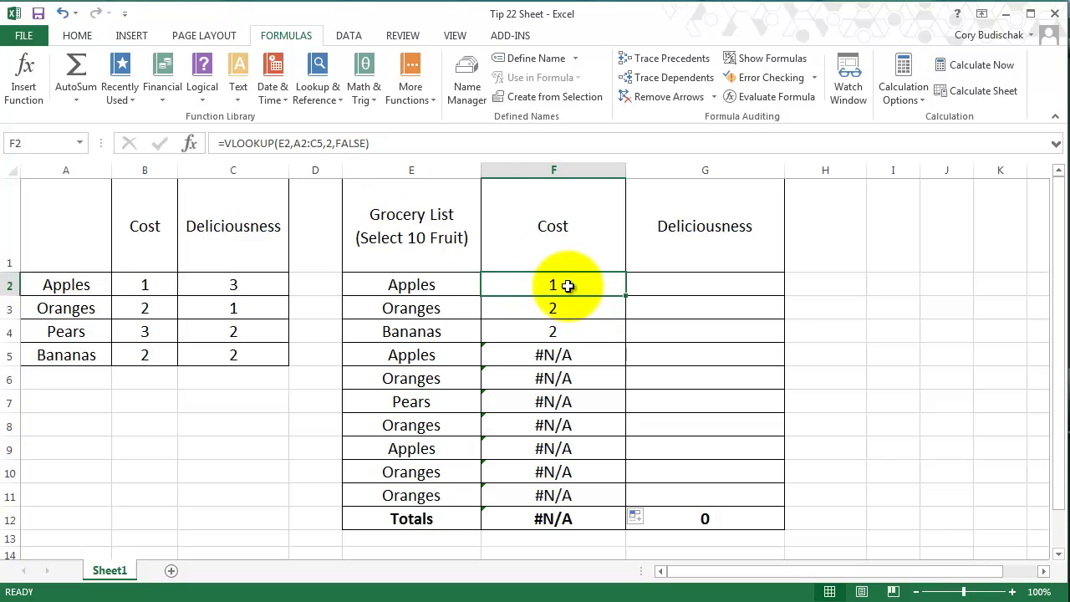
double_click(571, 285)
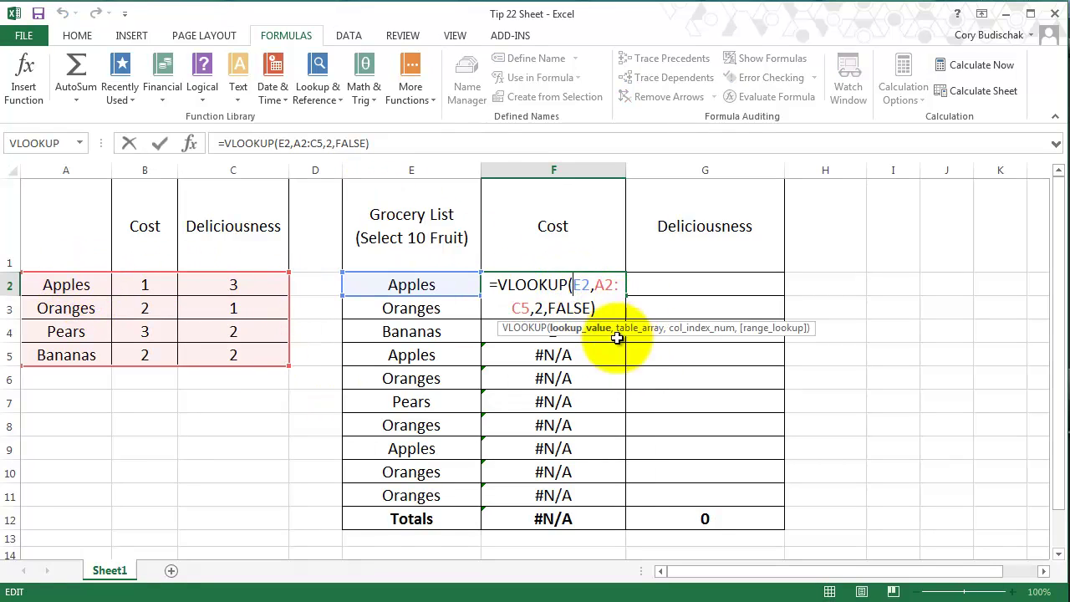
left_click(615, 413)
key("Escape")
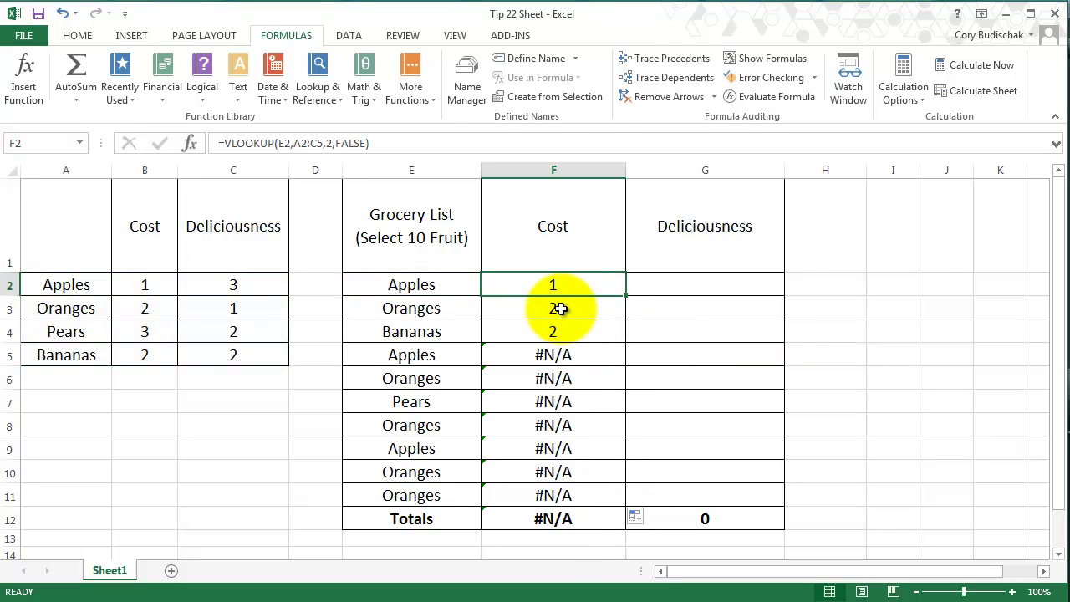
Step: Inspect F3's formula to see its table range shifted down a row
left_click(571, 310)
double_click(585, 307)
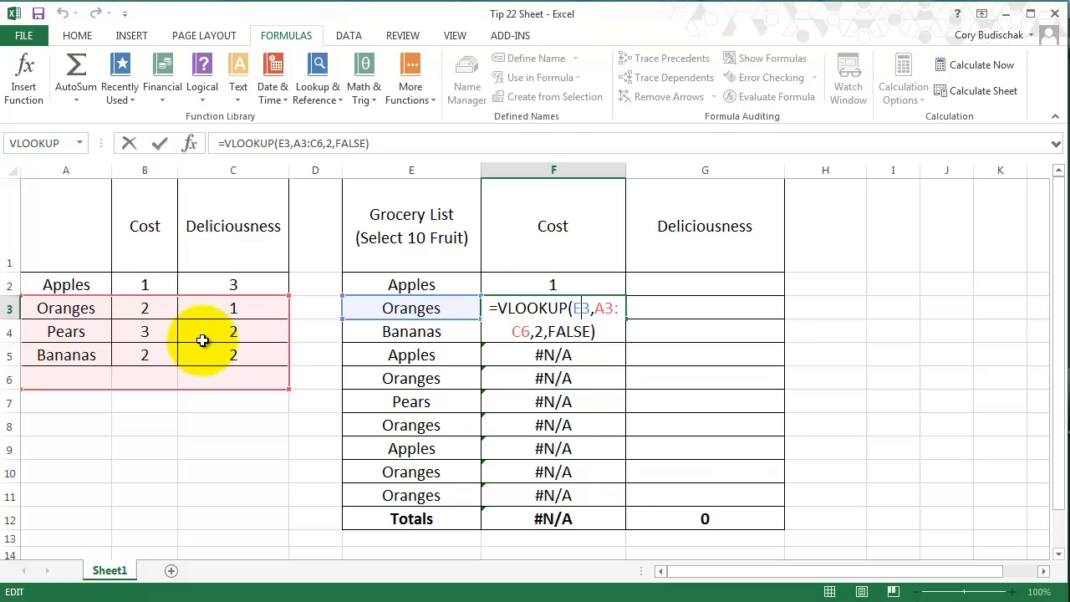
left_click(591, 287)
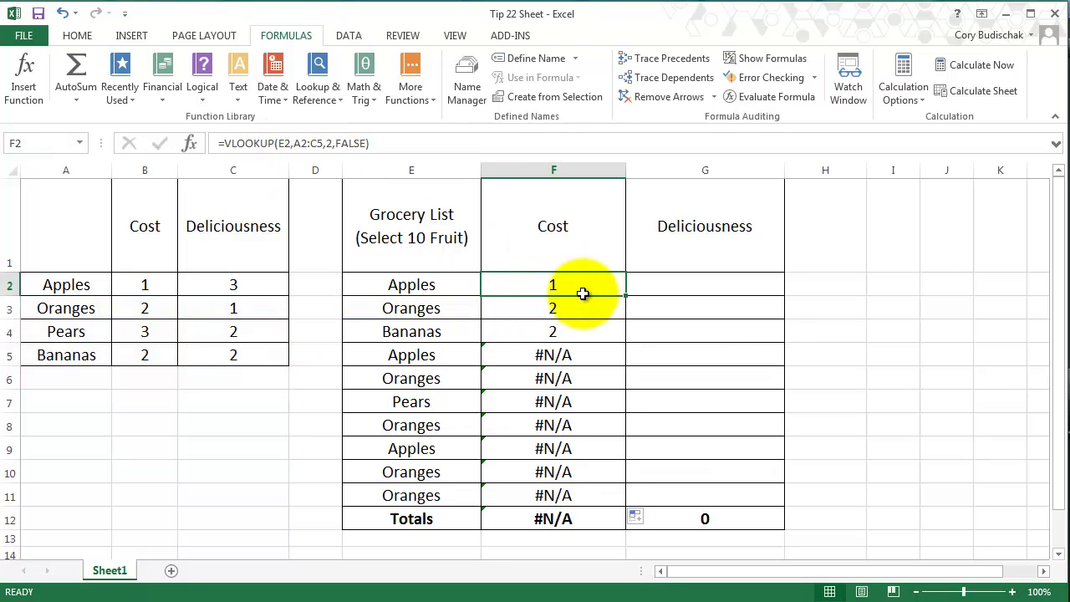
Step: Make F2's table range absolute as $A$2:$C$5 with F4
double_click(586, 288)
left_click(602, 287)
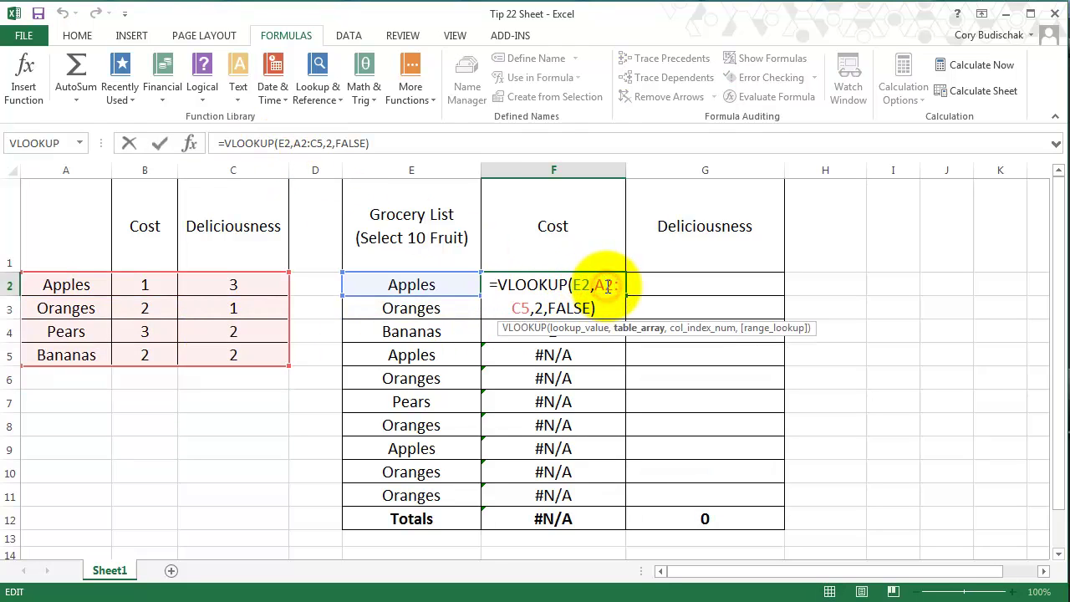
key("F4")
left_click_drag(492, 309, 541, 309)
left_click(545, 308)
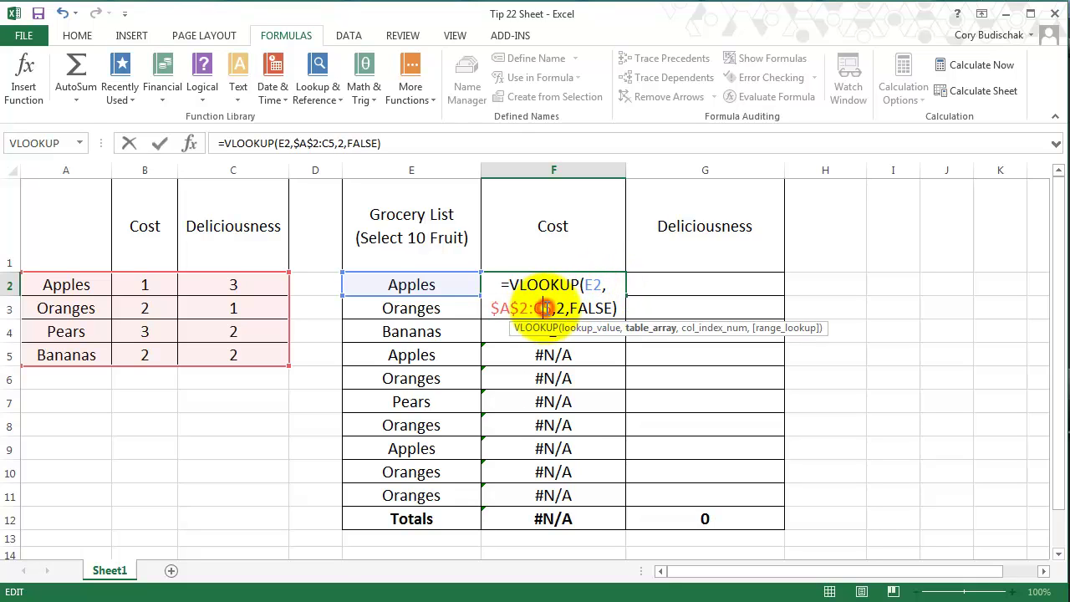
key("F4")
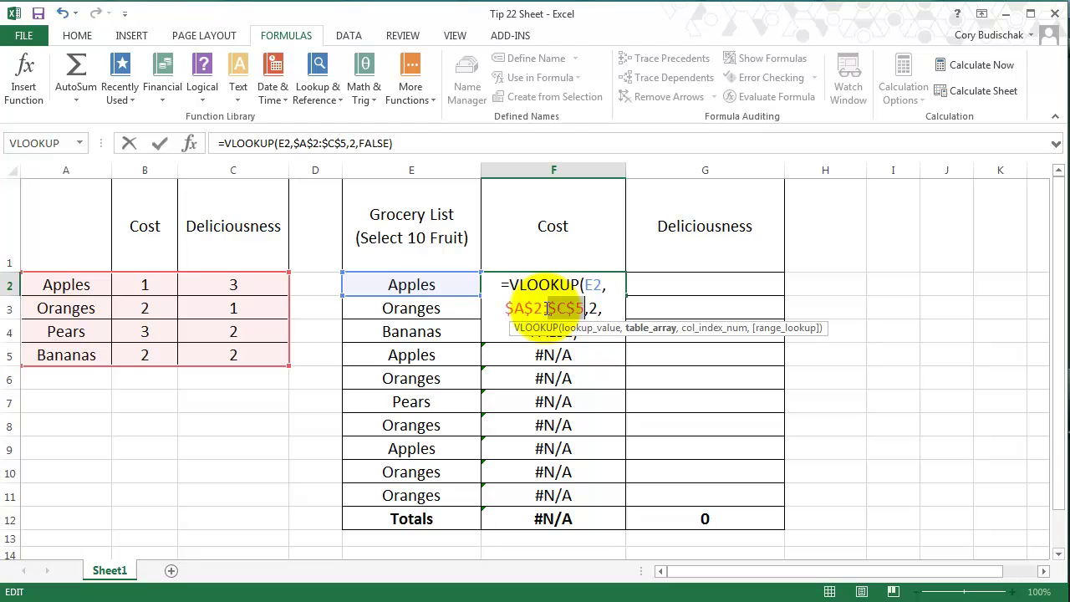
Step: Commit F2's corrected formula and fill it down to F11
key("Return")
left_click(600, 278)
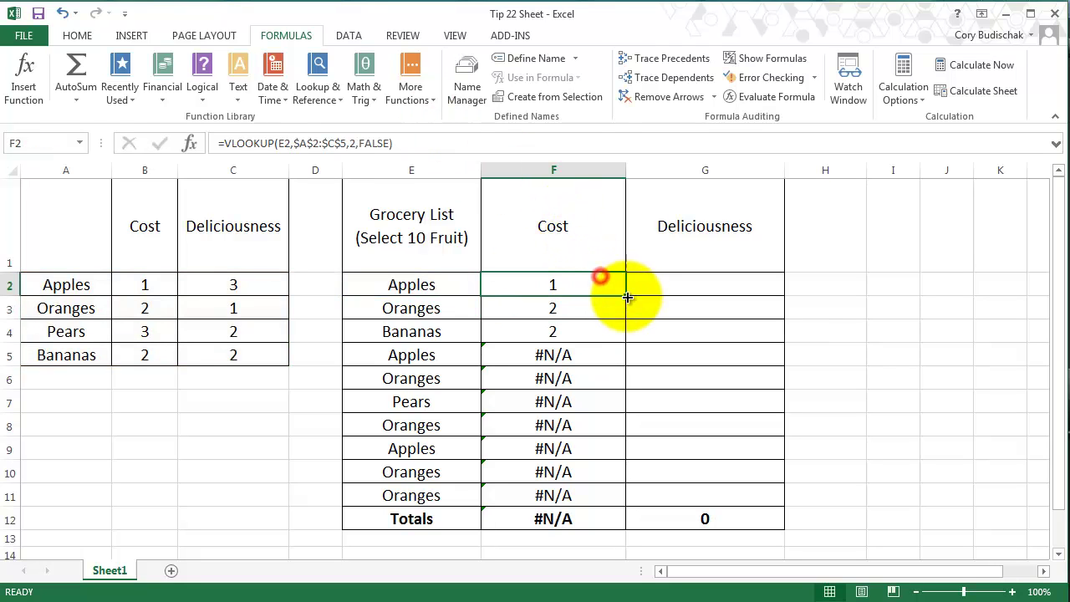
left_click_drag(625, 295, 621, 497)
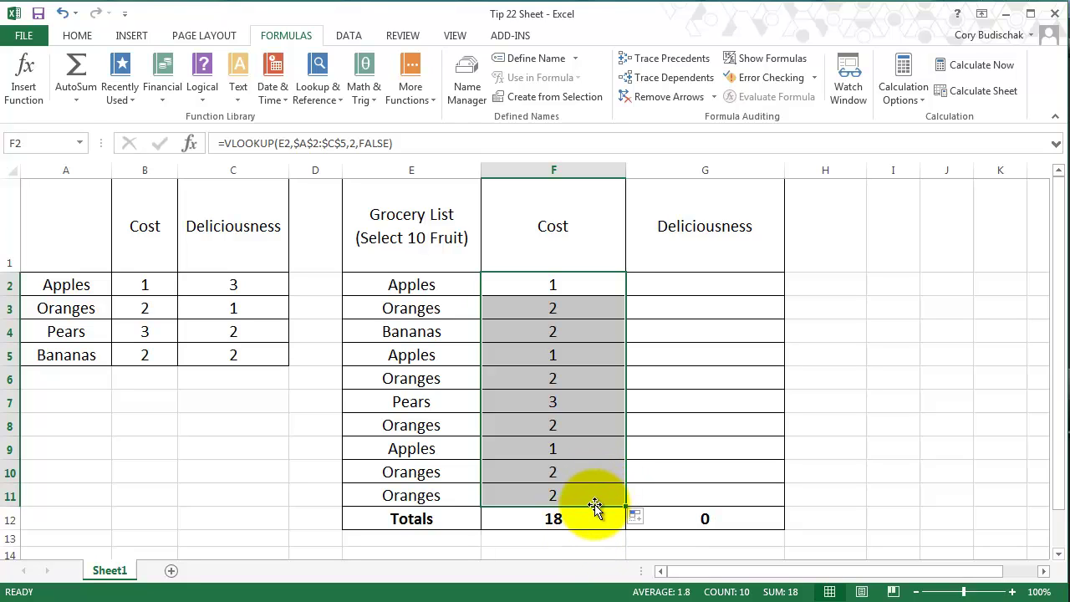
Step: Check the Cost total formula =SUM(F2:F11), which now reads 18
left_click(573, 514)
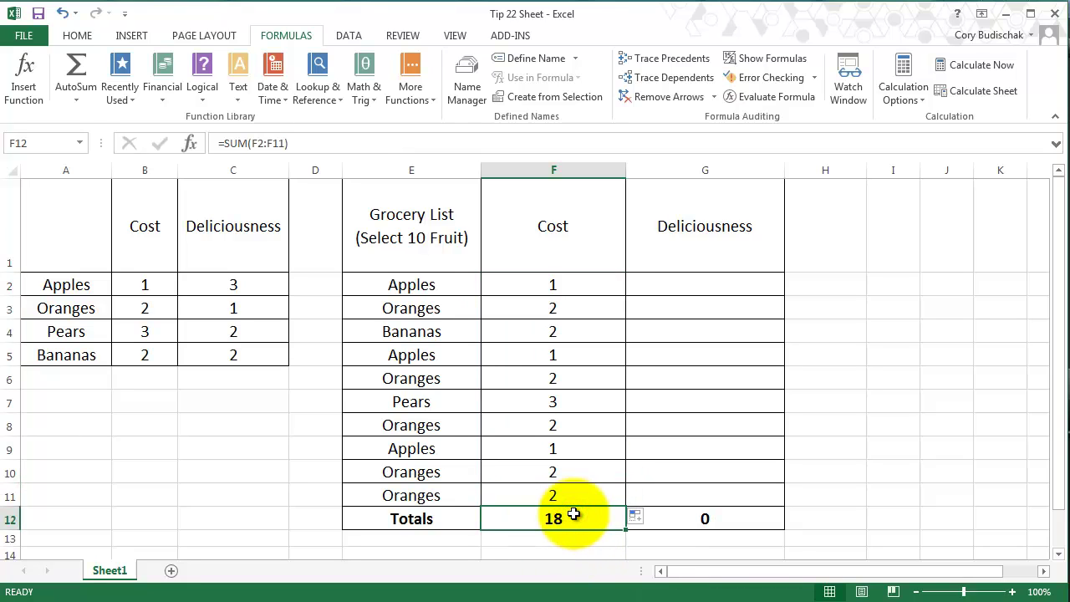
double_click(574, 515)
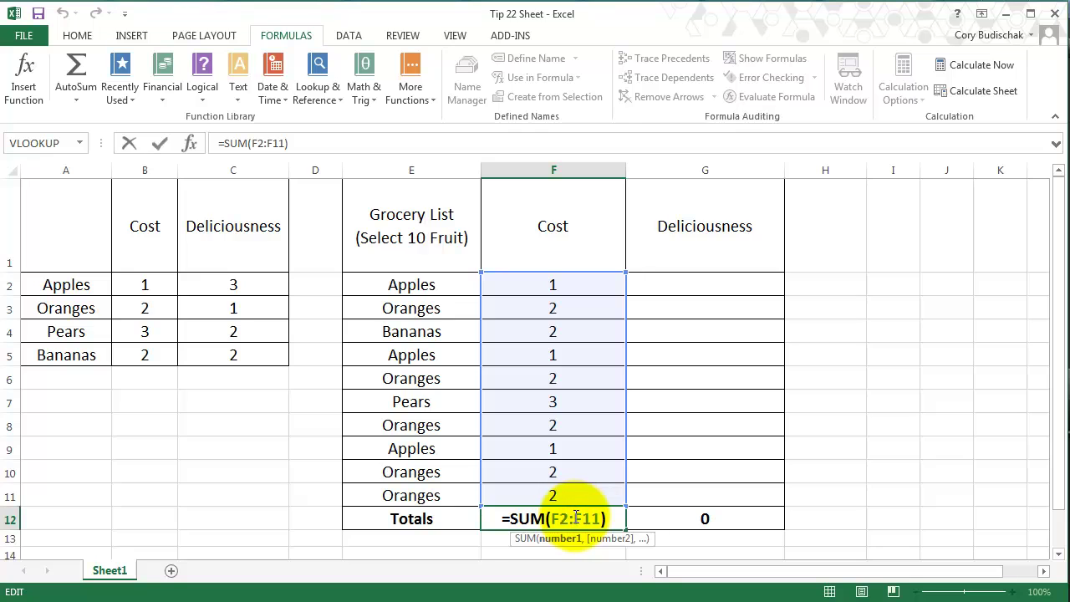
key("Escape")
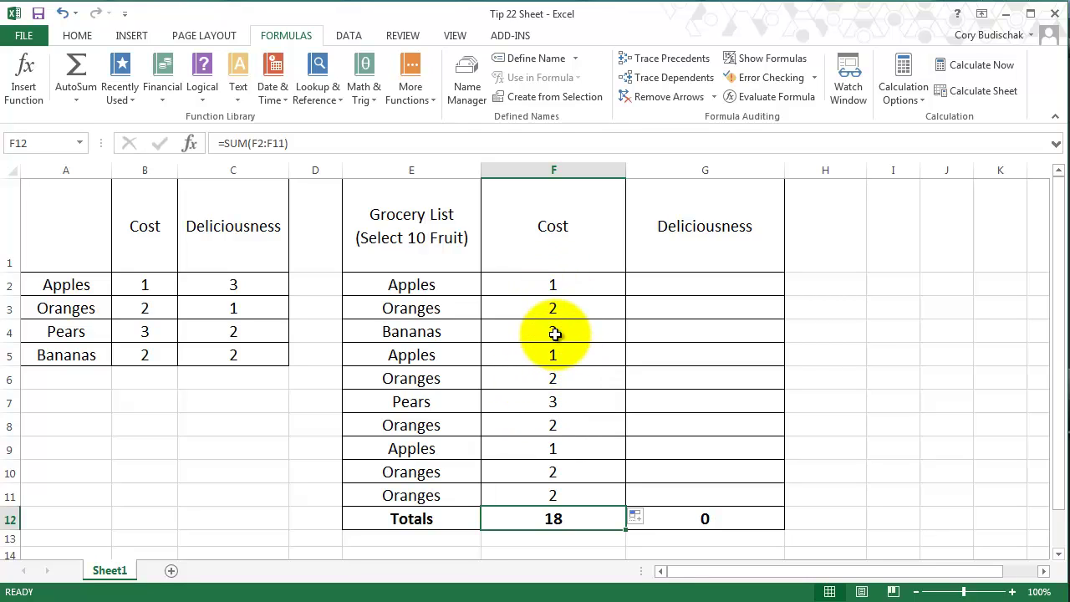
Step: Try Oranges, Apples, then Bananas in E4 and check the cost lookup in F8
left_click(460, 337)
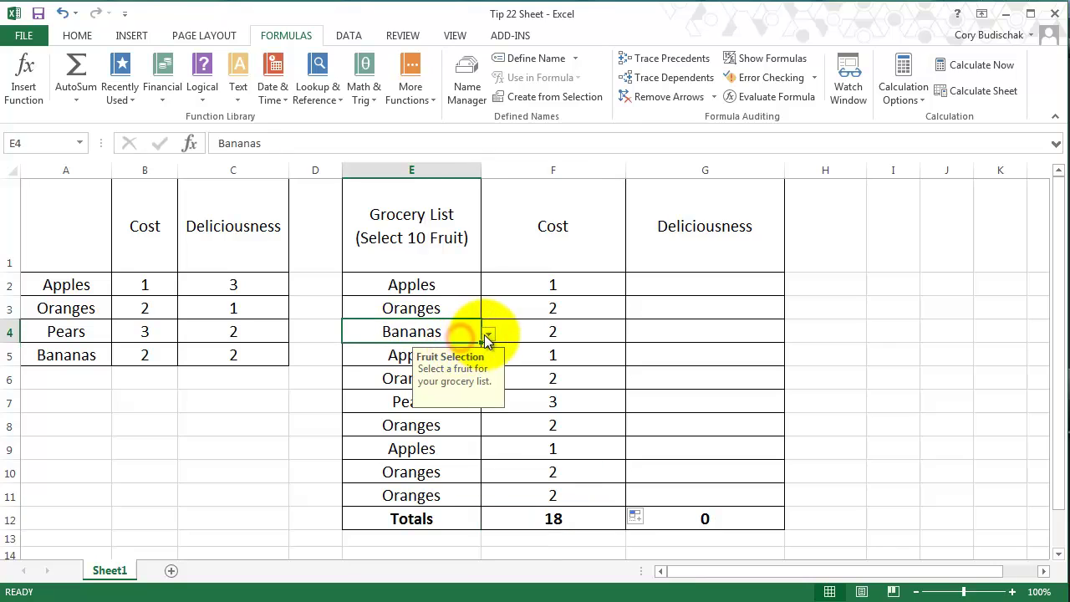
left_click(486, 334)
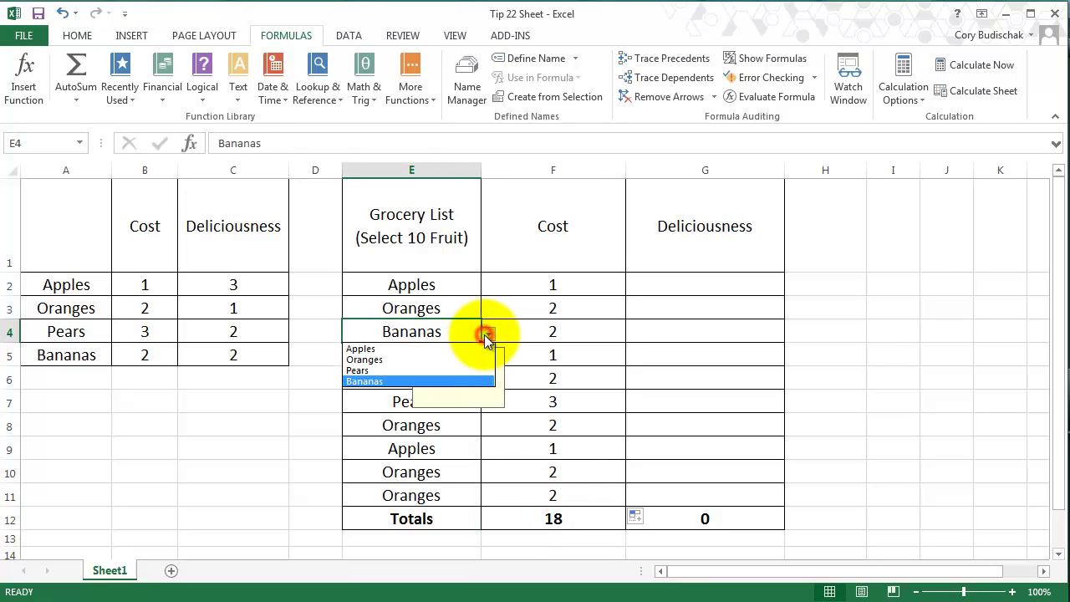
left_click(433, 359)
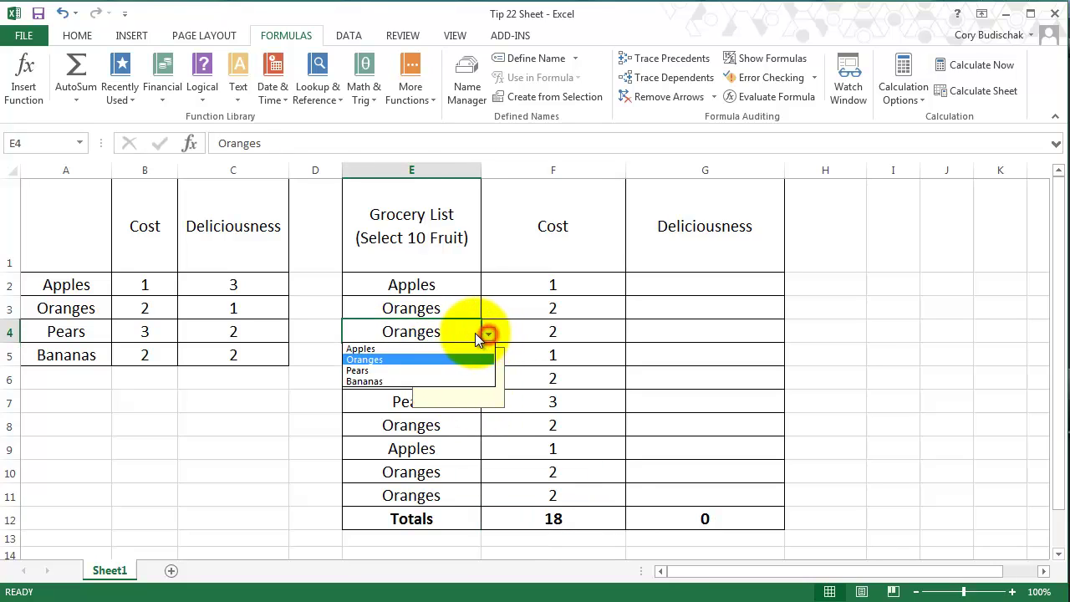
left_click(406, 350)
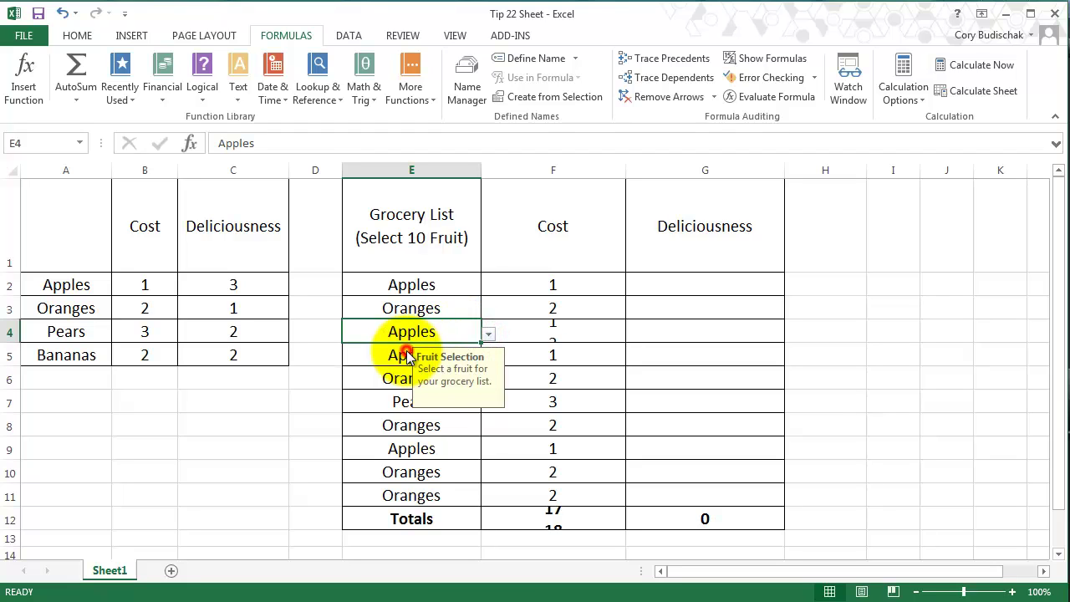
left_click(489, 333)
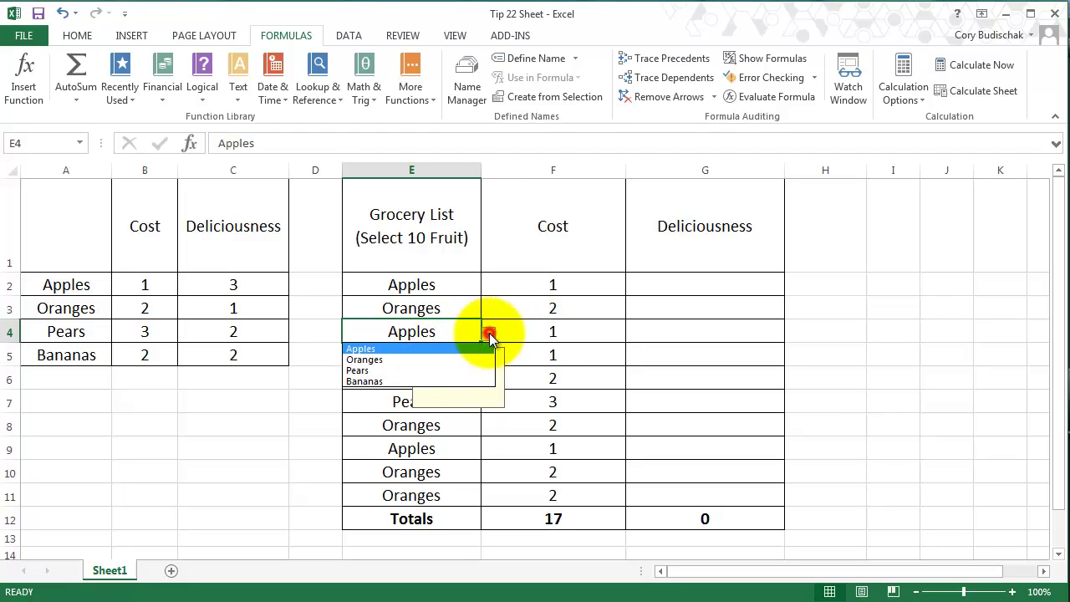
left_click(372, 381)
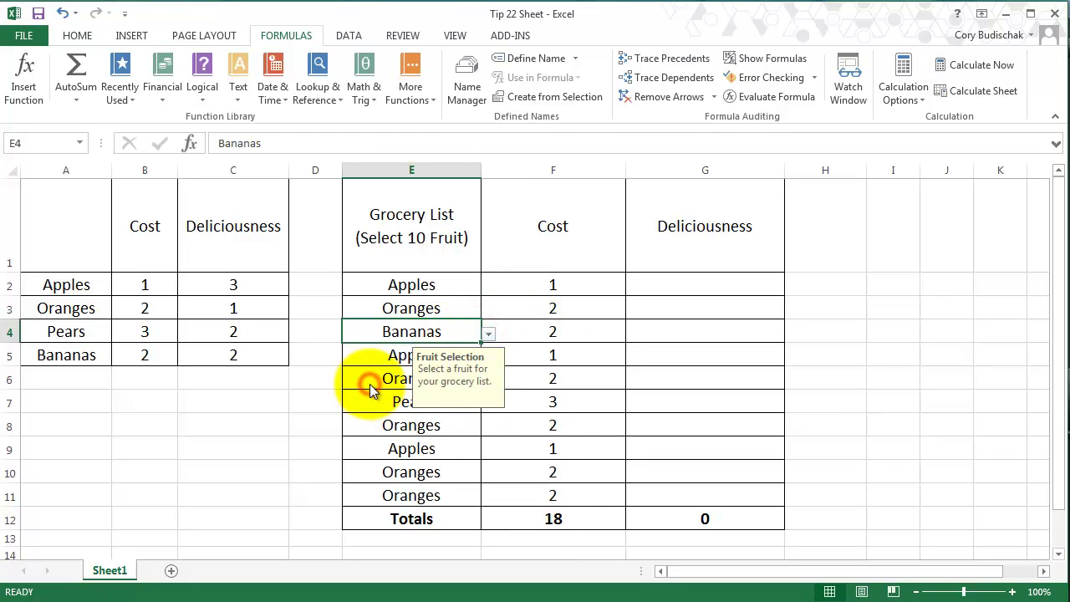
left_click(549, 424)
Step: Change both E4 and E10 to Pears, raising the Cost total to 20
left_click(452, 333)
left_click(489, 333)
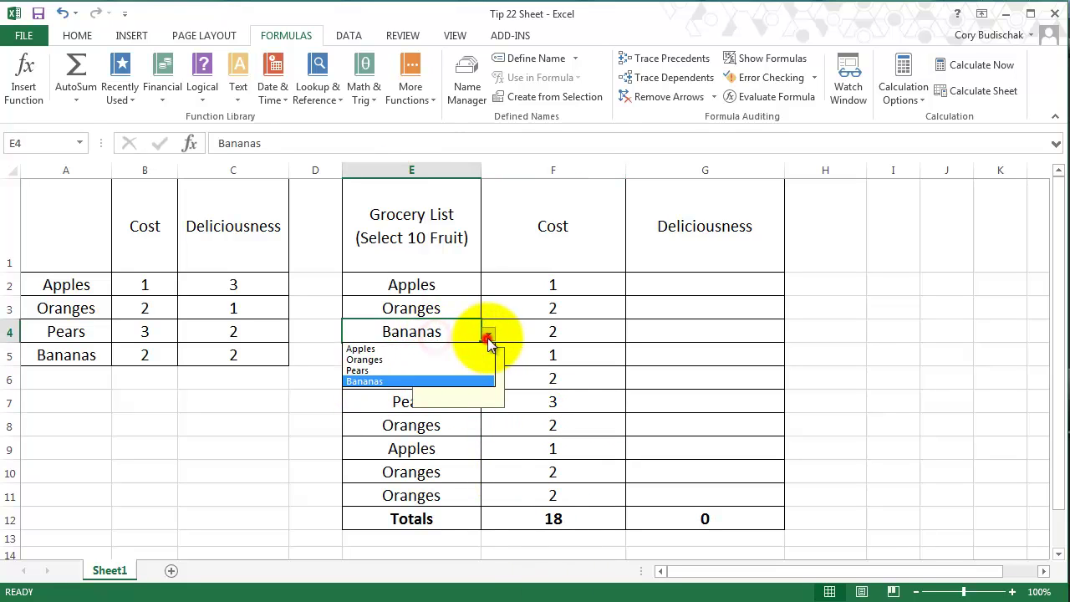
left_click(377, 370)
left_click(408, 449)
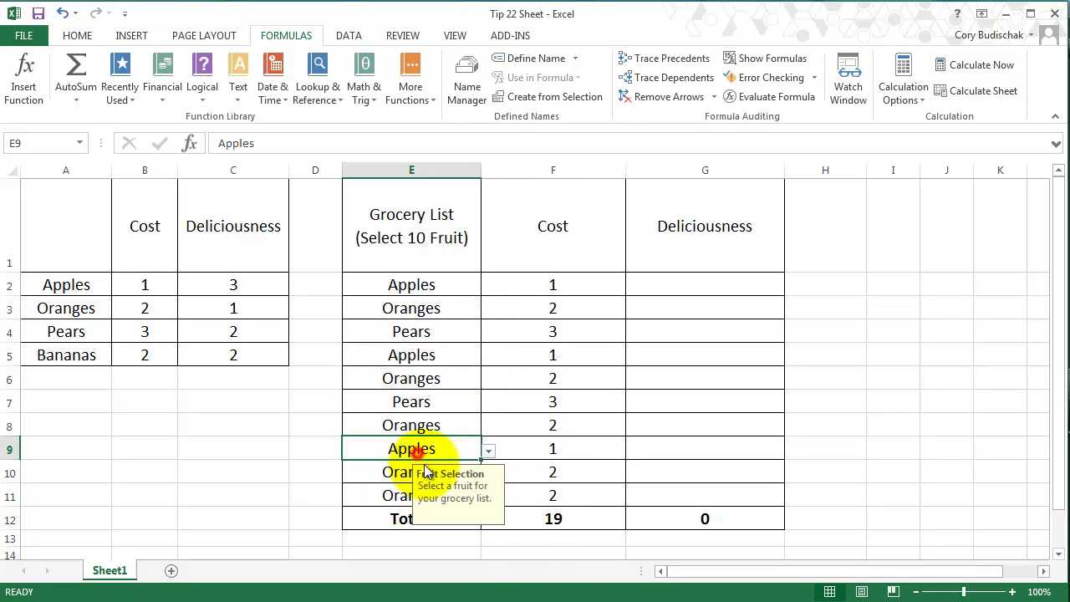
left_click(404, 472)
left_click(489, 473)
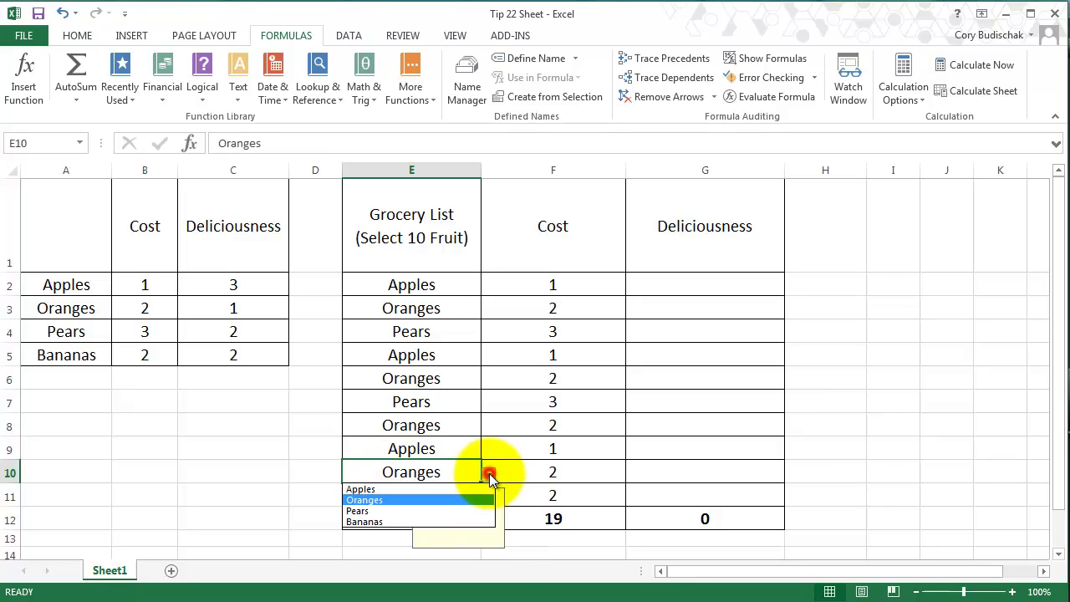
left_click(395, 512)
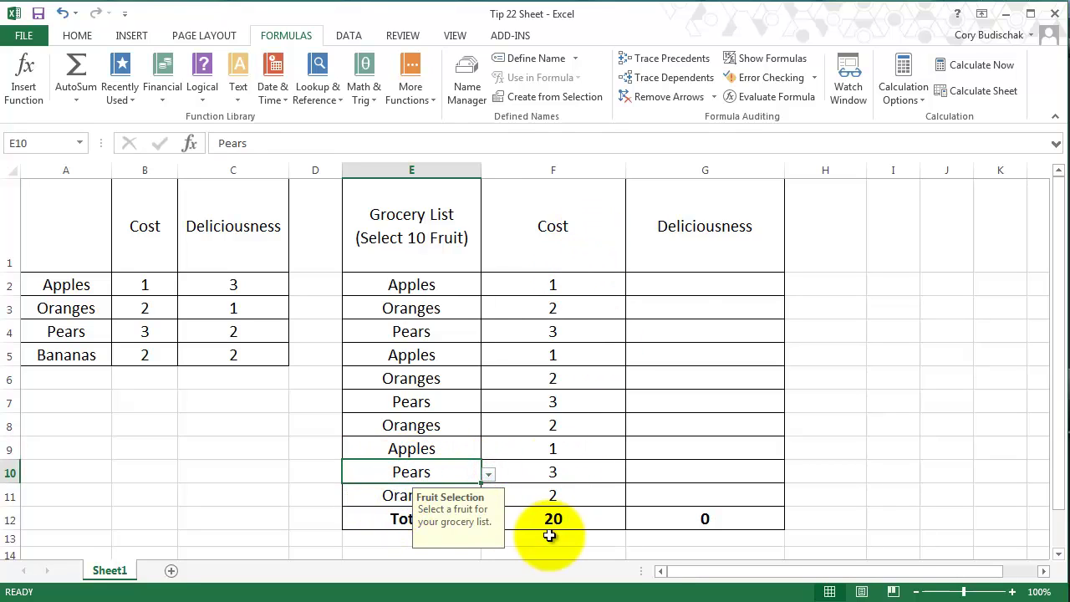
left_click(590, 288)
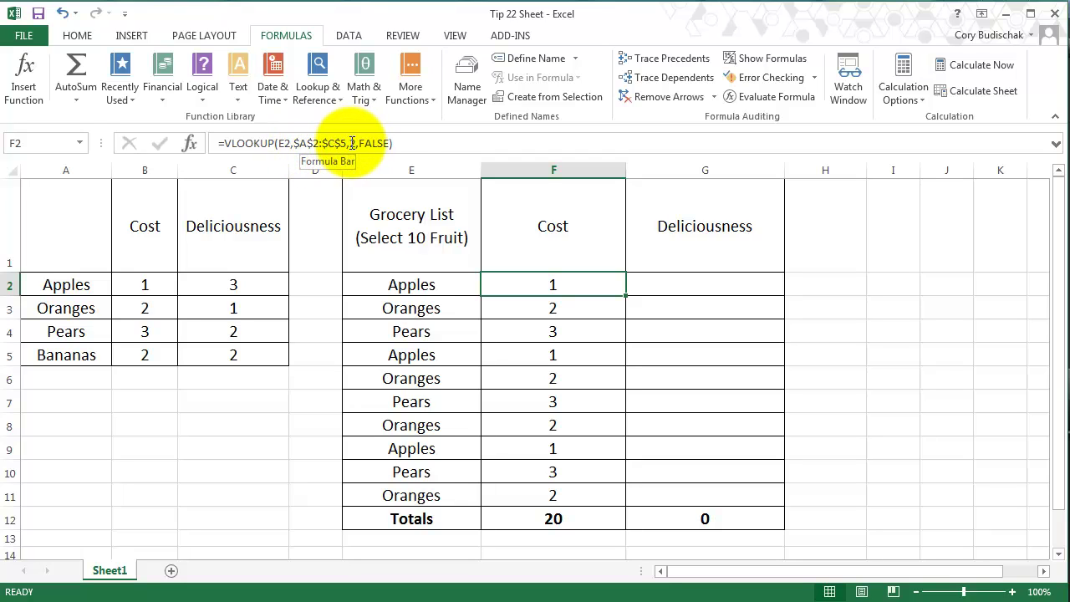
Step: Copy F2's lookup into G2 with column index 3, showing Apples' deliciousness of 3
left_click_drag(399, 143, 188, 143)
key("ctrl+c")
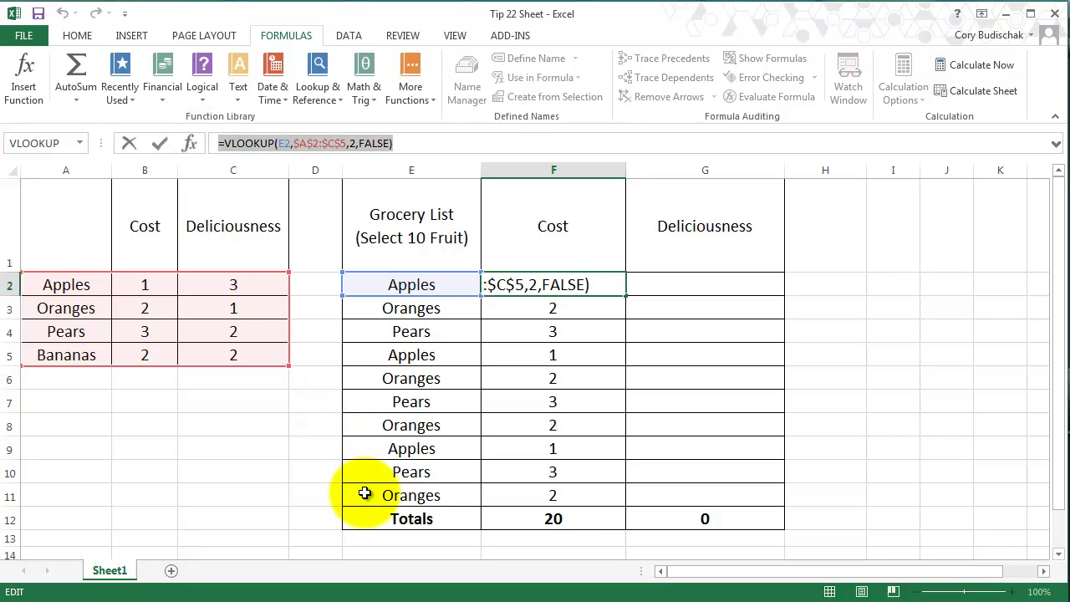
key("Escape")
left_click(701, 284)
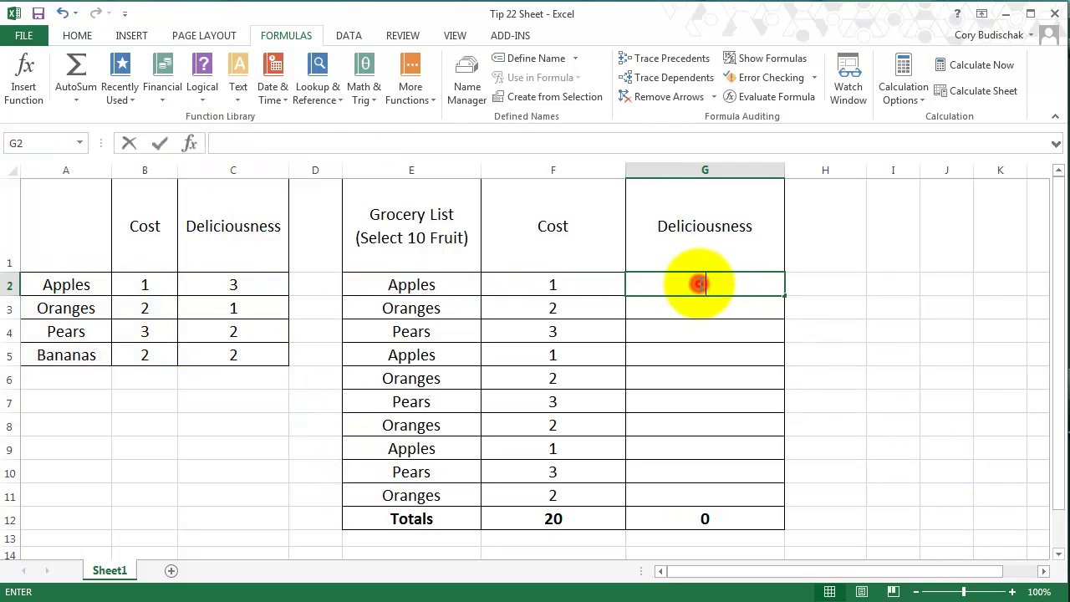
key("ctrl+v")
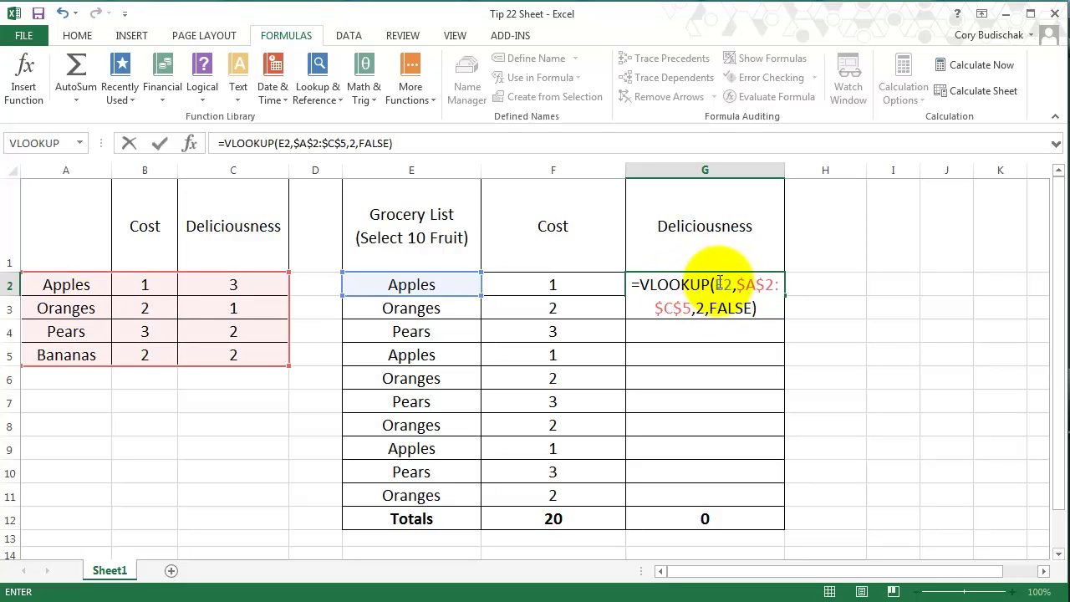
left_click(698, 308)
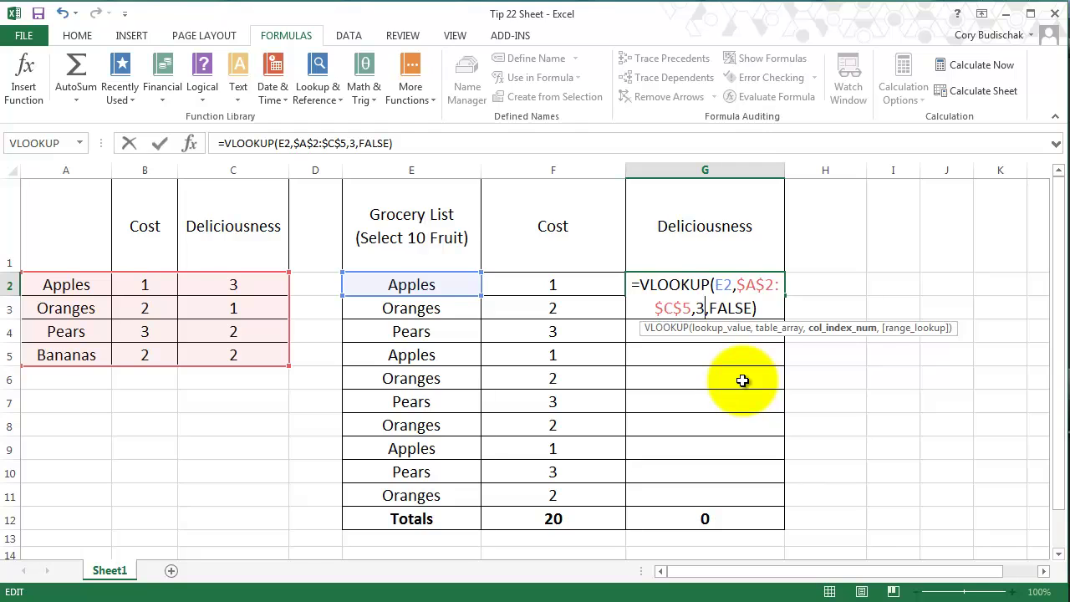
key("Return")
left_click(769, 284)
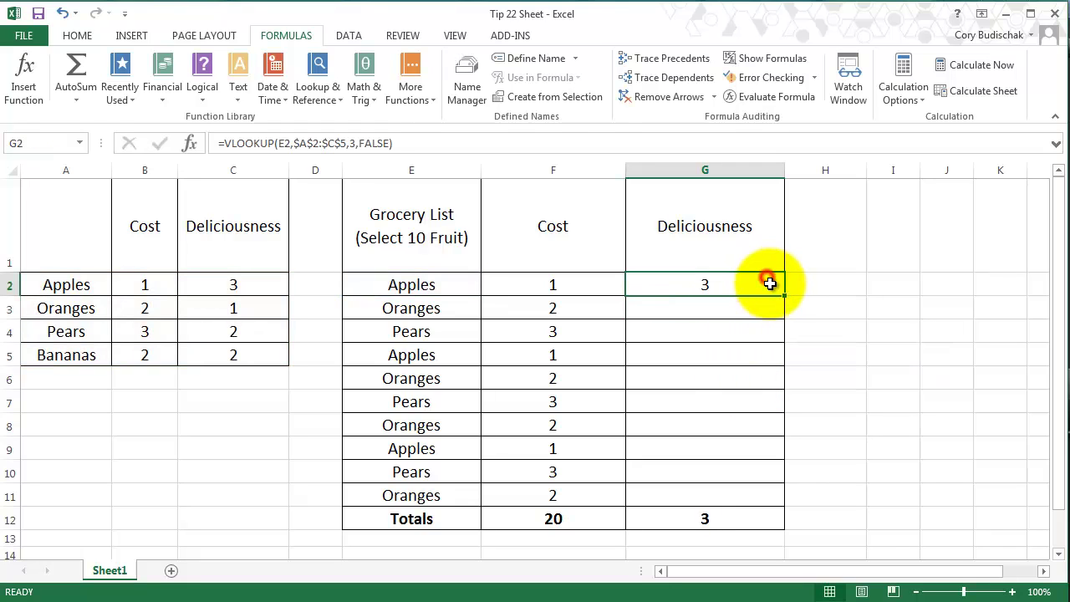
Step: Fill G2's lookup down to G11 and switch E2 to Pears, giving totals 22 and 18
left_click_drag(785, 296, 778, 498)
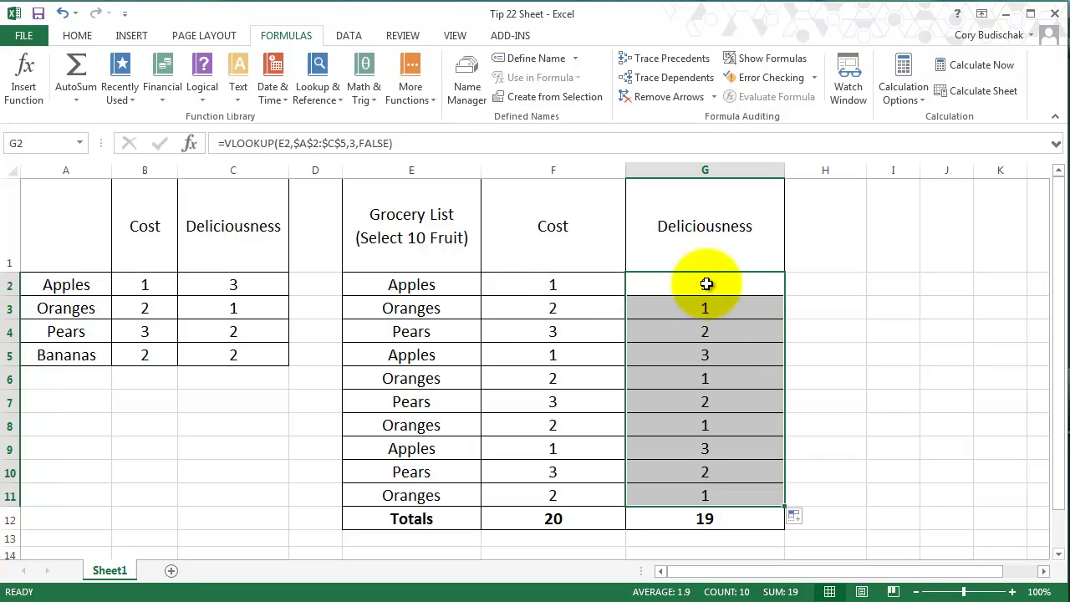
left_click(443, 284)
left_click(488, 288)
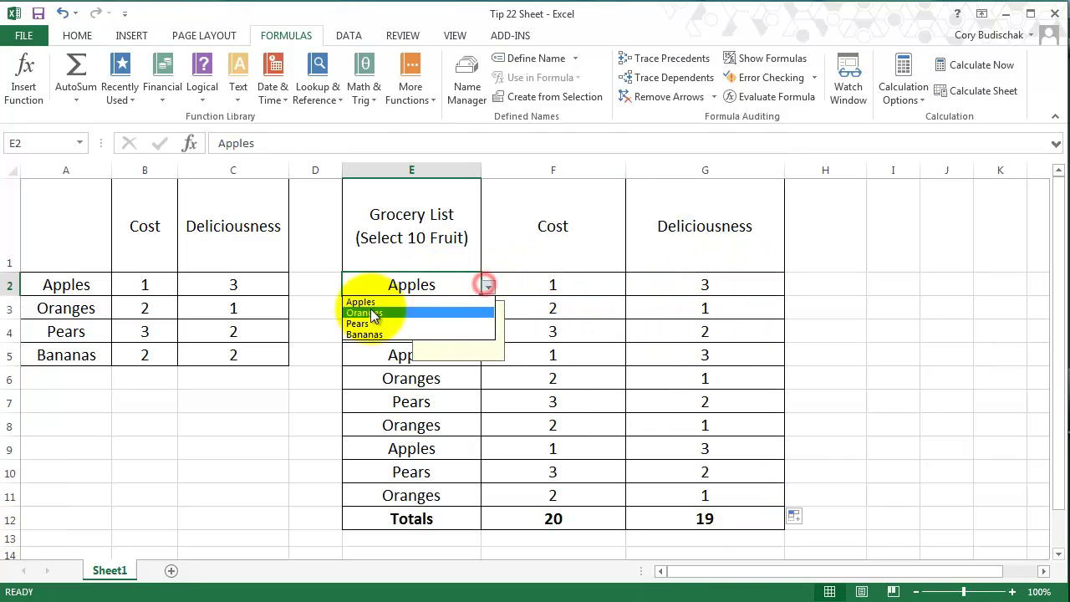
left_click(370, 324)
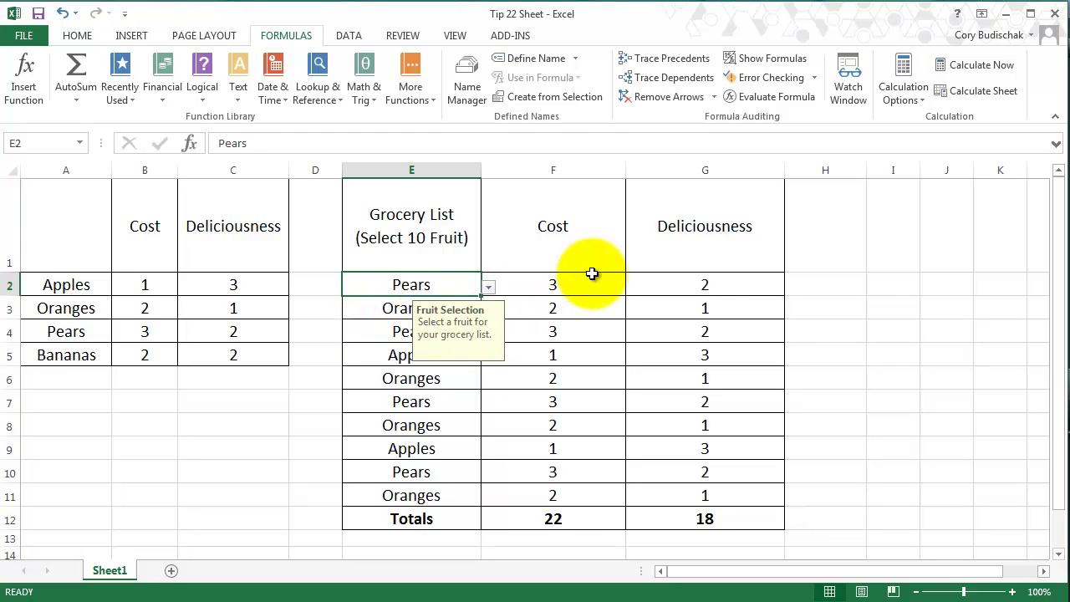